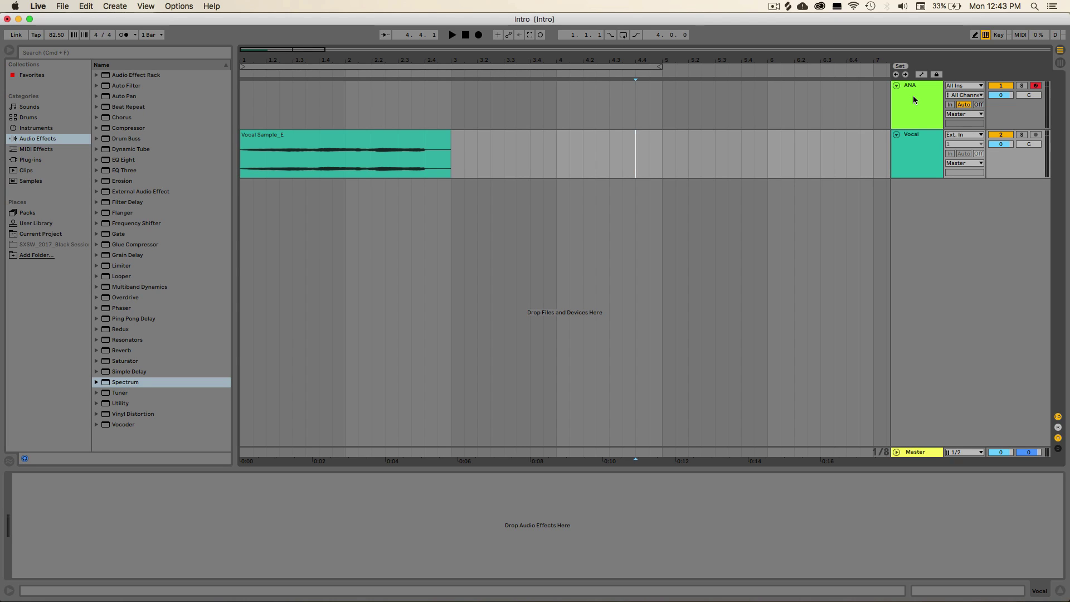
Open the ANA track's synth editor, maximise it, and INIT the patch so the sampler reads NONE.
{"action": "left_click", "coordinate": [913, 98]}
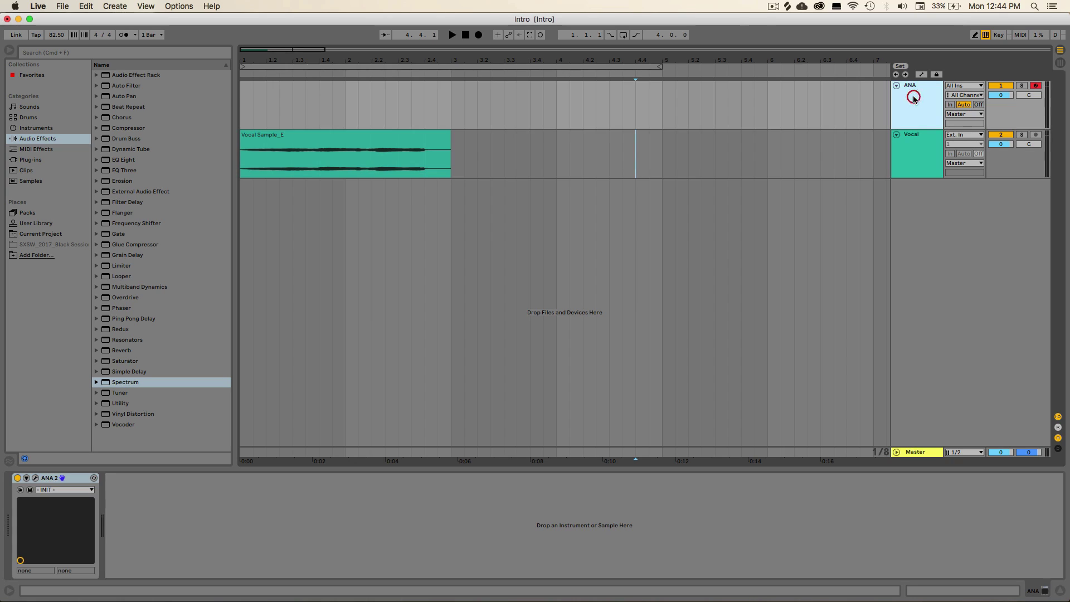
{"action": "left_click", "coordinate": [913, 106]}
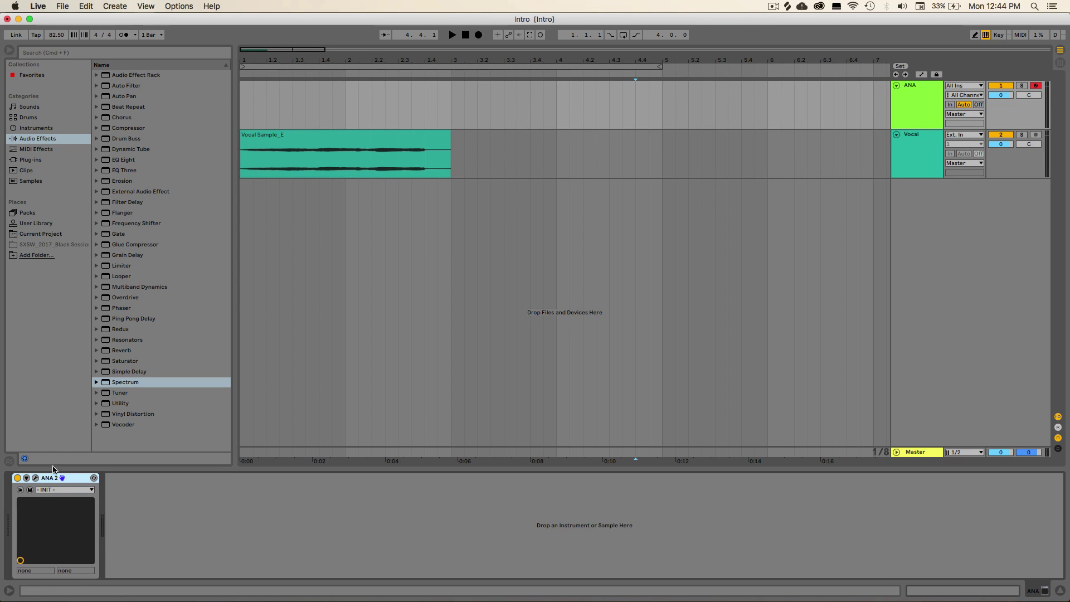
{"action": "left_click", "coordinate": [36, 478]}
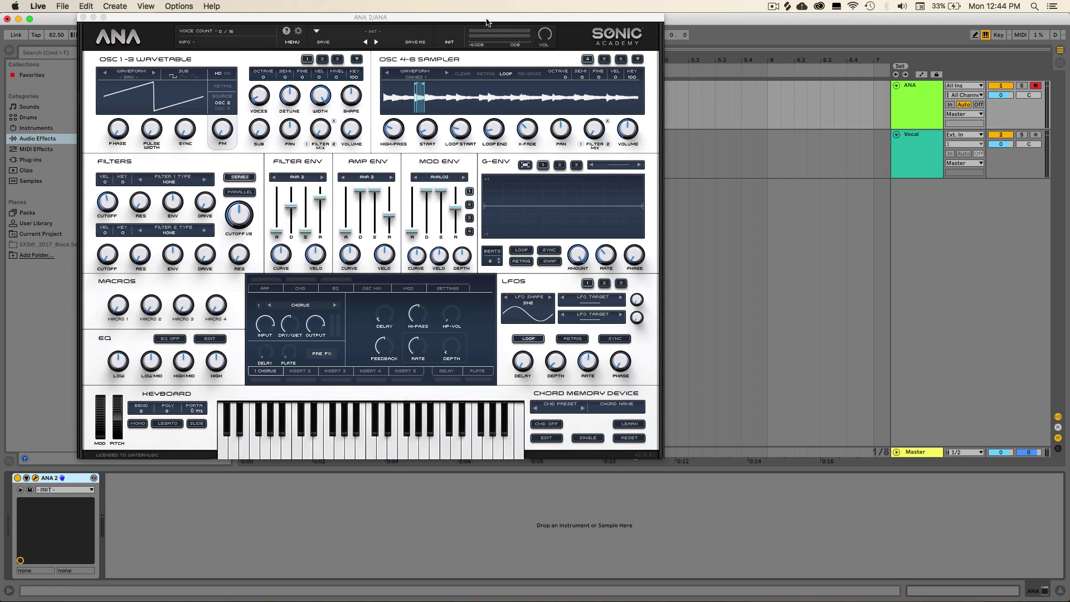
{"action": "left_click_drag", "start_coordinate": [485, 18], "coordinate": [696, 43]}
{"action": "double_click", "coordinate": [697, 43]}
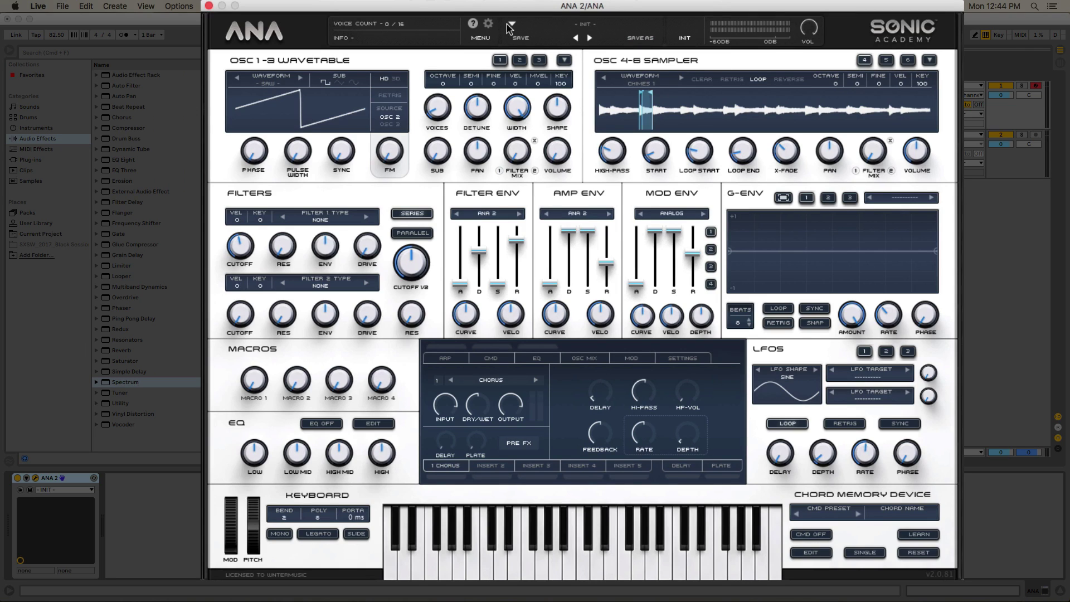
{"action": "left_click", "coordinate": [686, 38]}
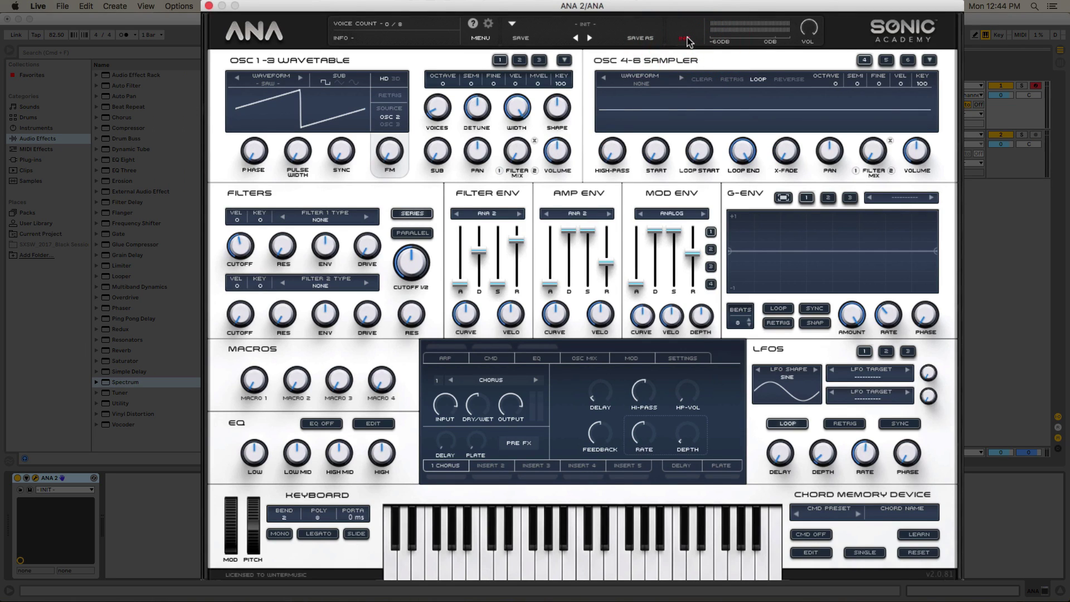
Open Sampler 4's WAVEFORM sample browser and scroll the SINGLE list toward Chimes 1.
{"action": "left_click", "coordinate": [554, 313]}
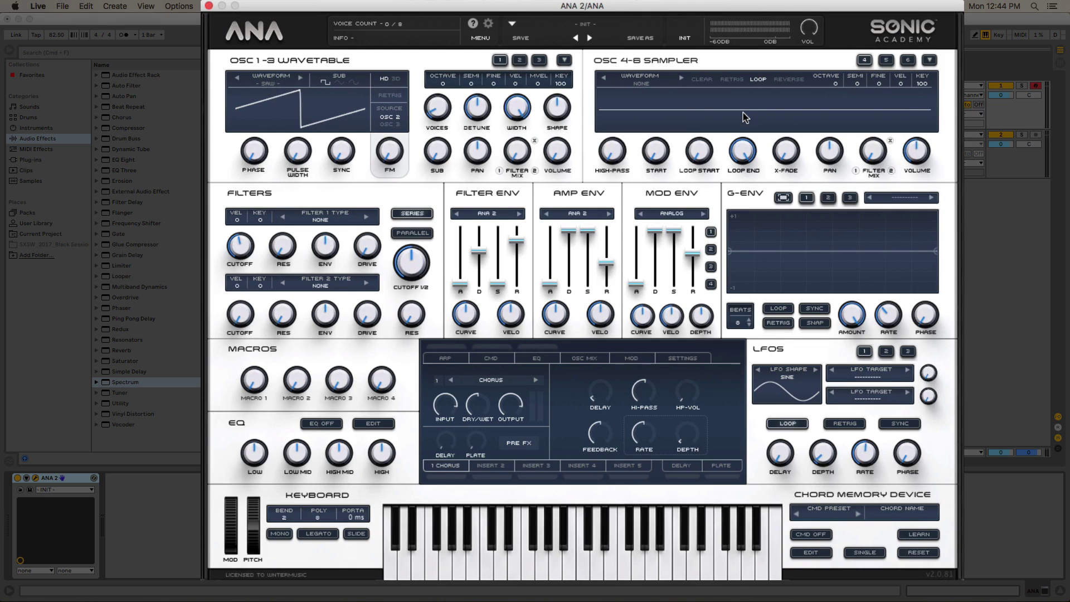
{"action": "left_click", "coordinate": [643, 84]}
{"action": "scroll", "coordinate": [882, 374], "scroll_direction": "down", "scroll_amount": 2}
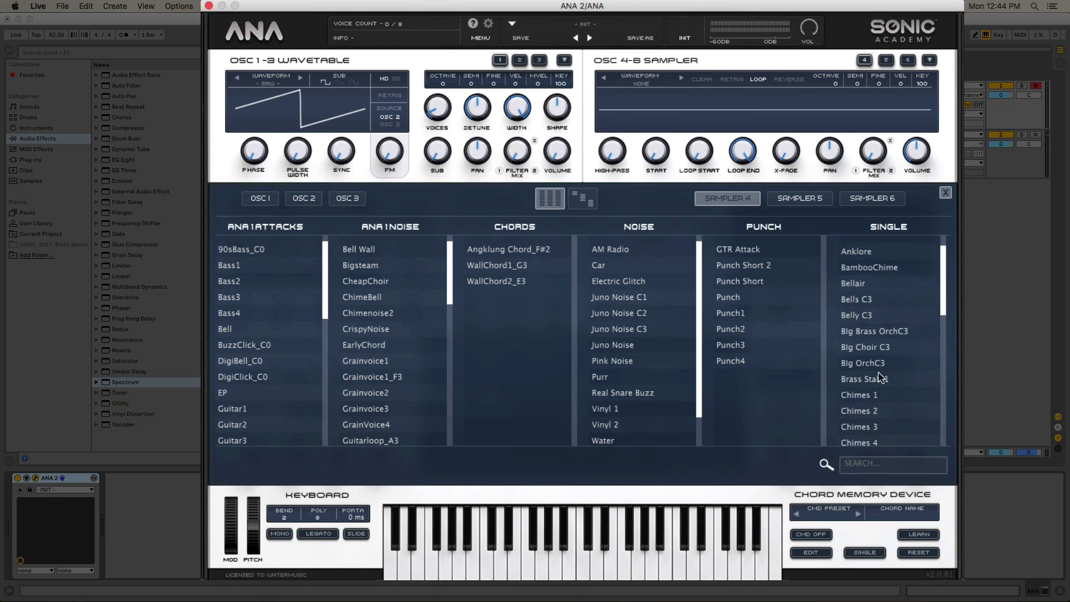
Load Chimes 1, add a slight 6.33 Hz high-pass, and move the sample start toward 11%.
{"action": "left_click", "coordinate": [874, 386]}
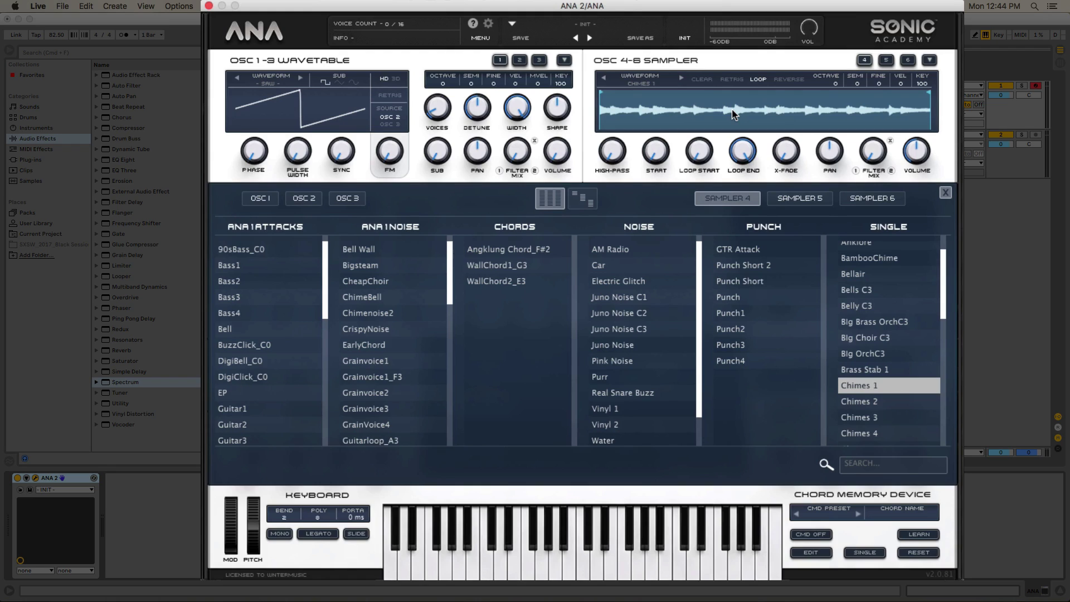
{"action": "left_click_drag", "start_coordinate": [621, 150], "coordinate": [625, 100]}
{"action": "left_click_drag", "start_coordinate": [602, 128], "coordinate": [645, 128]}
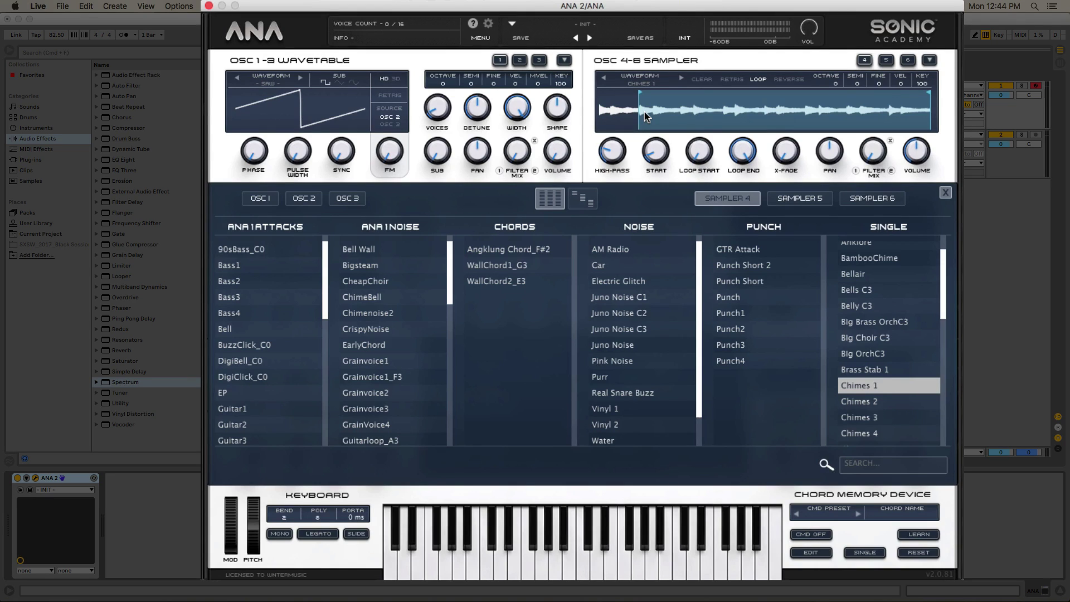
Pull the loop end in to a short section, audition with a J note, and set START to 11.53%.
{"action": "left_click_drag", "start_coordinate": [744, 155], "coordinate": [724, 310]}
{"action": "double_click", "coordinate": [743, 152]}
{"action": "left_click_drag", "start_coordinate": [649, 154], "coordinate": [646, 202]}
{"action": "key", "text": "j"}
{"action": "mouse_move", "coordinate": [737, 159]}
{"action": "left_mouse_down"}
{"action": "mouse_move", "coordinate": [699, 316]}
{"action": "mouse_move", "coordinate": [695, 301]}
{"action": "left_mouse_up"}
{"action": "left_click_drag", "start_coordinate": [663, 151], "coordinate": [662, 130]}
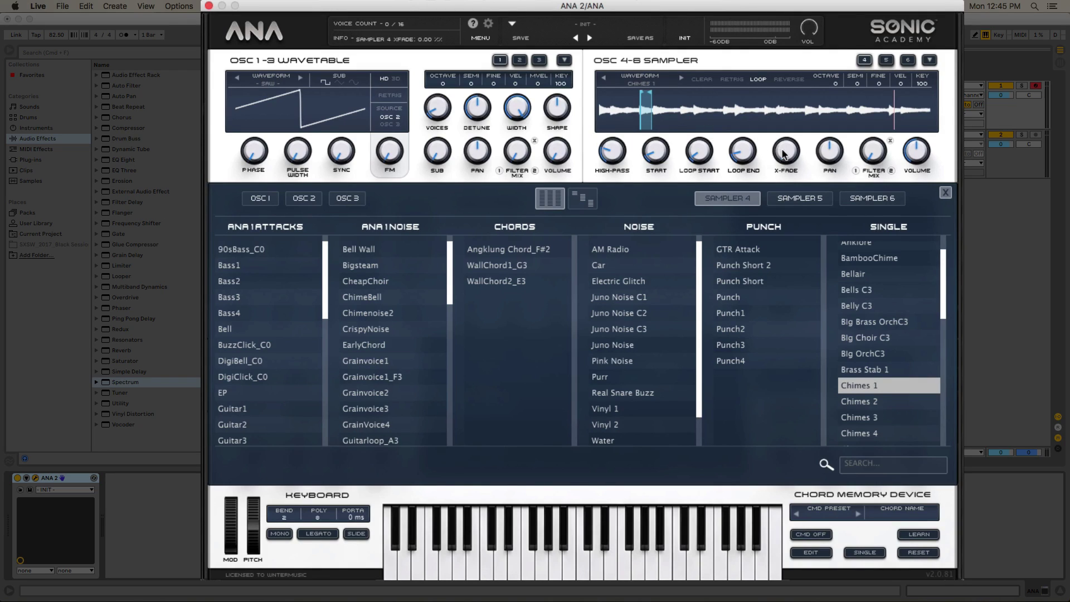
{"action": "left_click_drag", "start_coordinate": [790, 149], "coordinate": [789, 151]}
Raise Sampler 4's X-FADE knob to 25.52% so the Chimes loop joins smoothly.
{"action": "left_click_drag", "start_coordinate": [790, 151], "coordinate": [785, 106]}
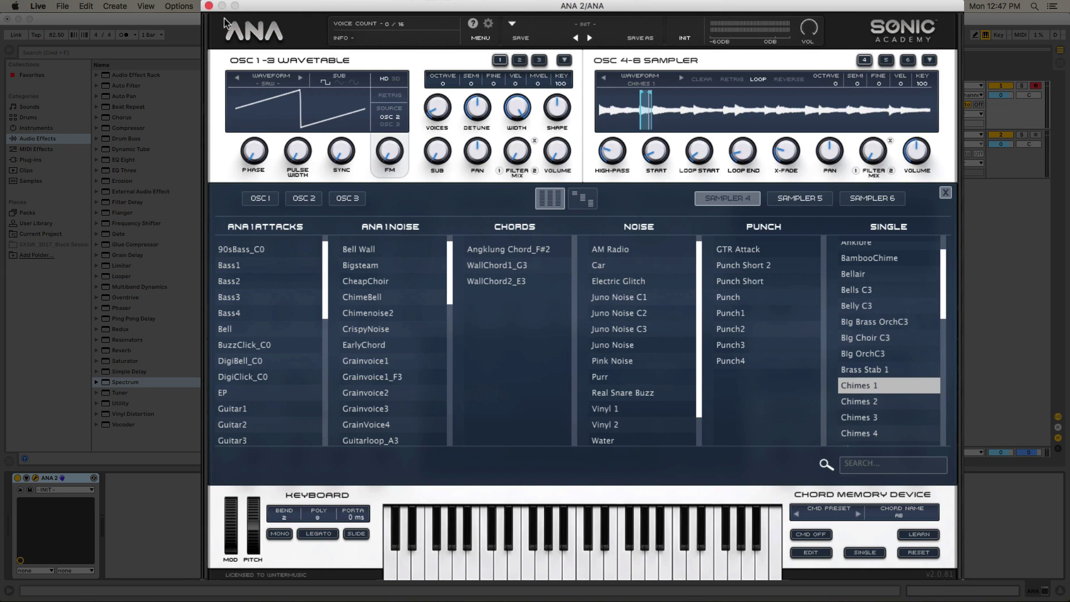
Close the ANA editor, return to 1.1.1, and play then stop the Vocal Sample_E clip.
{"action": "left_click", "coordinate": [291, 42]}
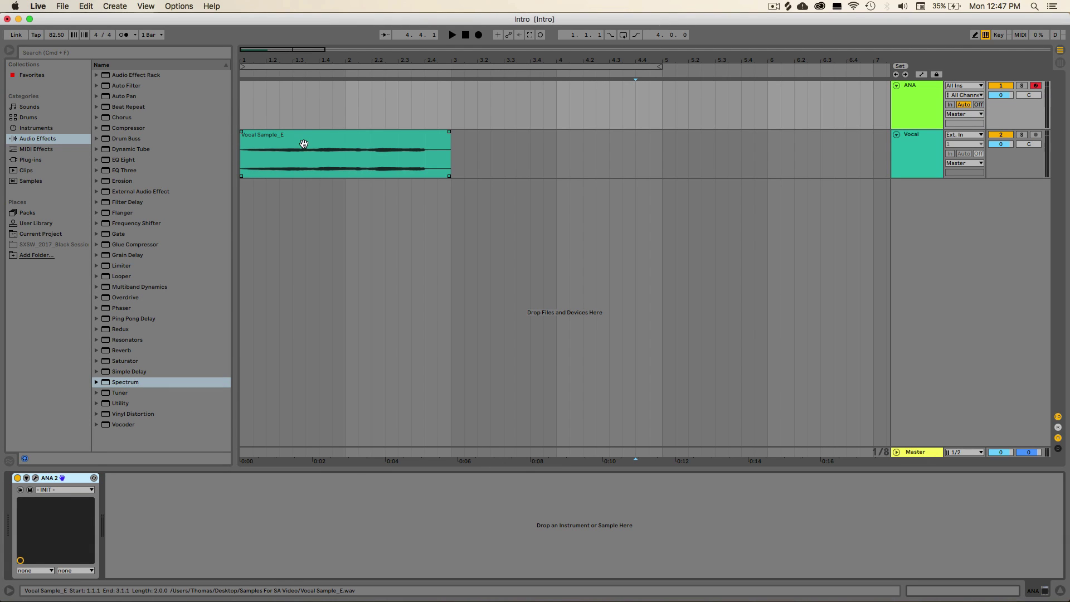
{"action": "left_click", "coordinate": [465, 35]}
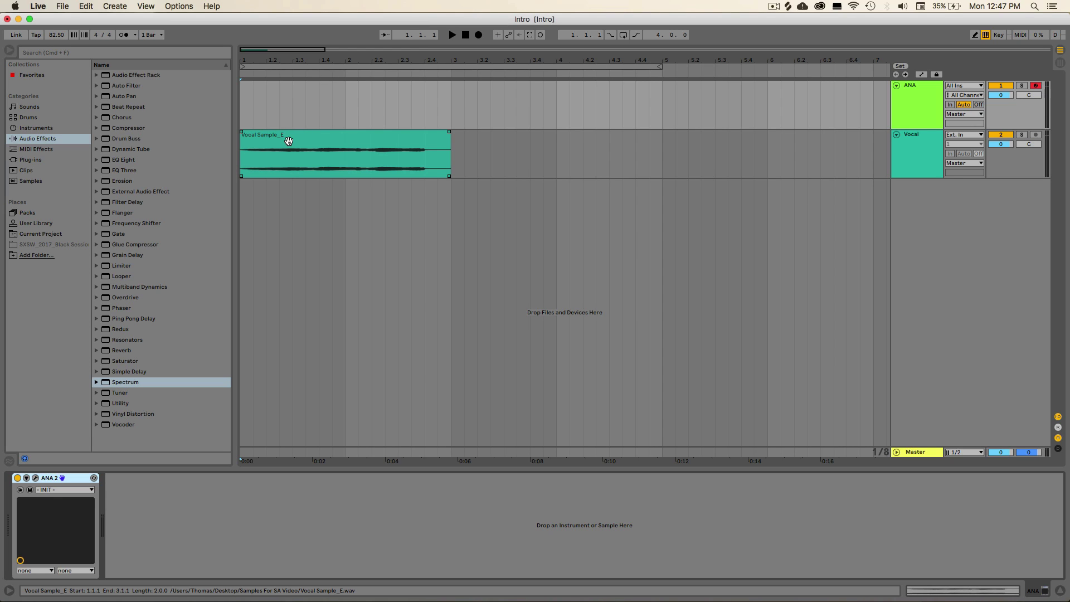
{"action": "key", "text": "space"}
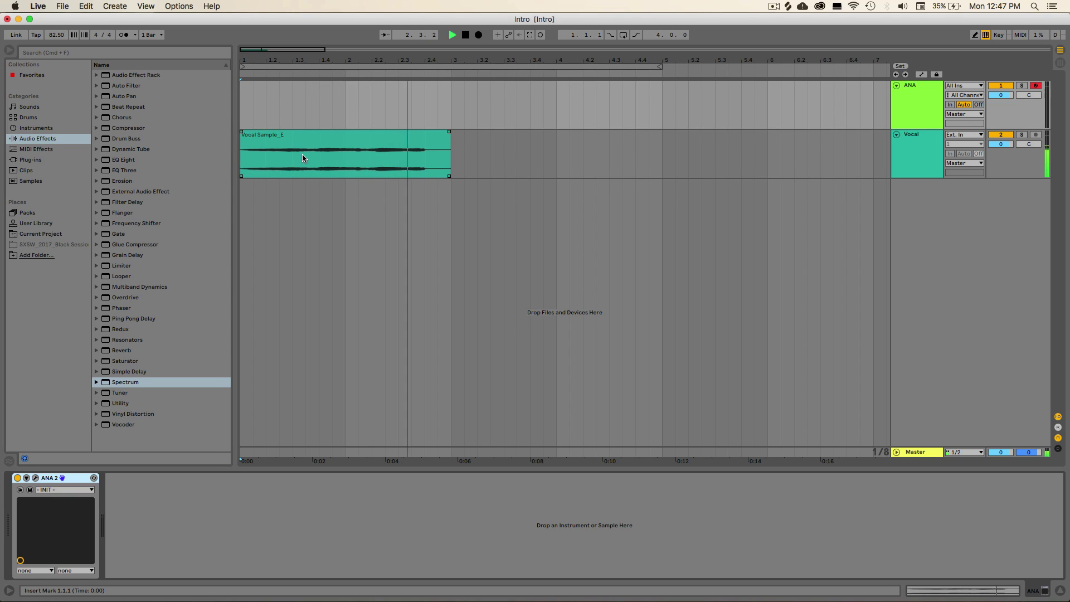
{"action": "key", "text": "space"}
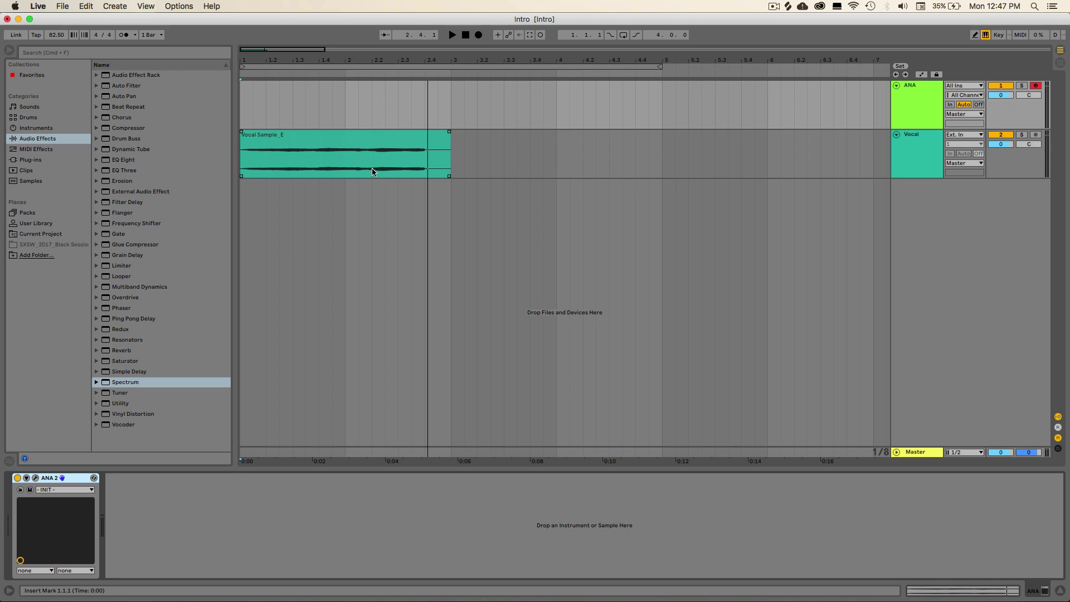
Open the vocal clip's details and double its segment tempo three times to 660 BPM.
{"action": "double_click", "coordinate": [327, 135]}
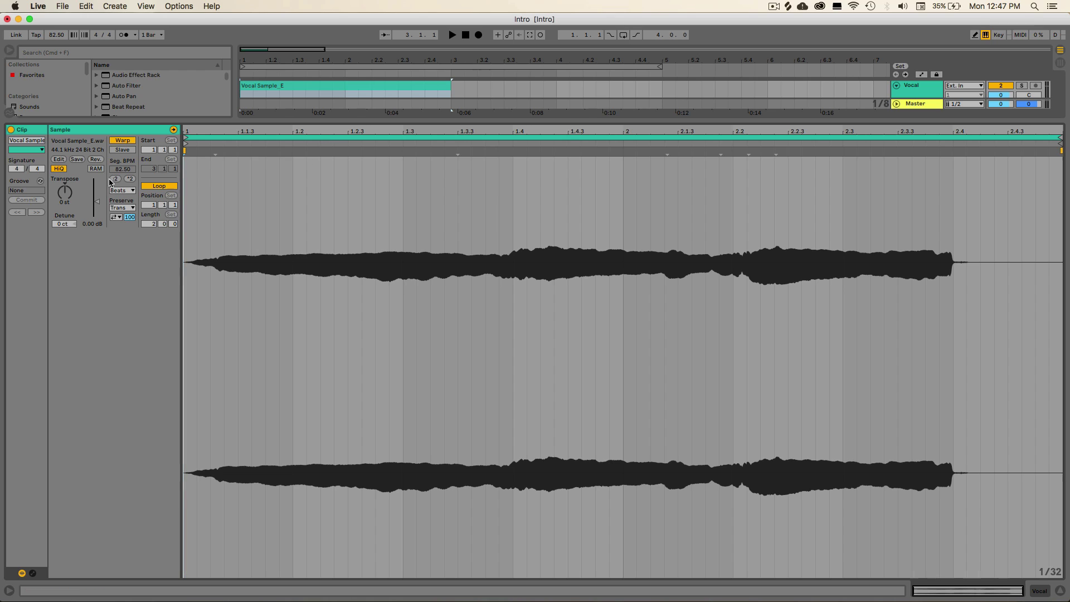
{"action": "left_click", "coordinate": [129, 179]}
{"action": "left_click", "coordinate": [129, 179]}
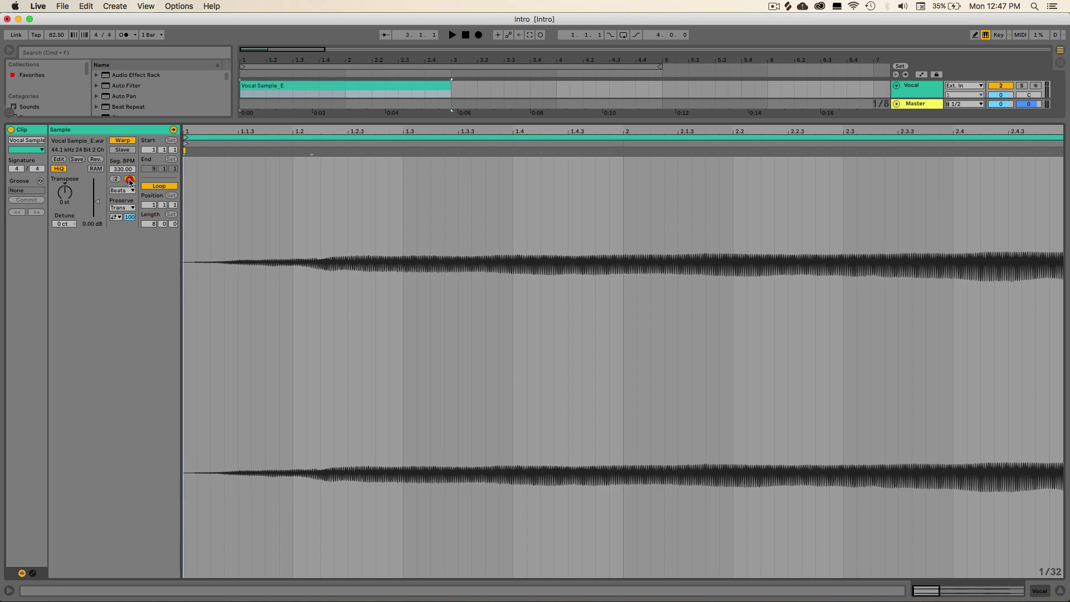
{"action": "left_click", "coordinate": [130, 179]}
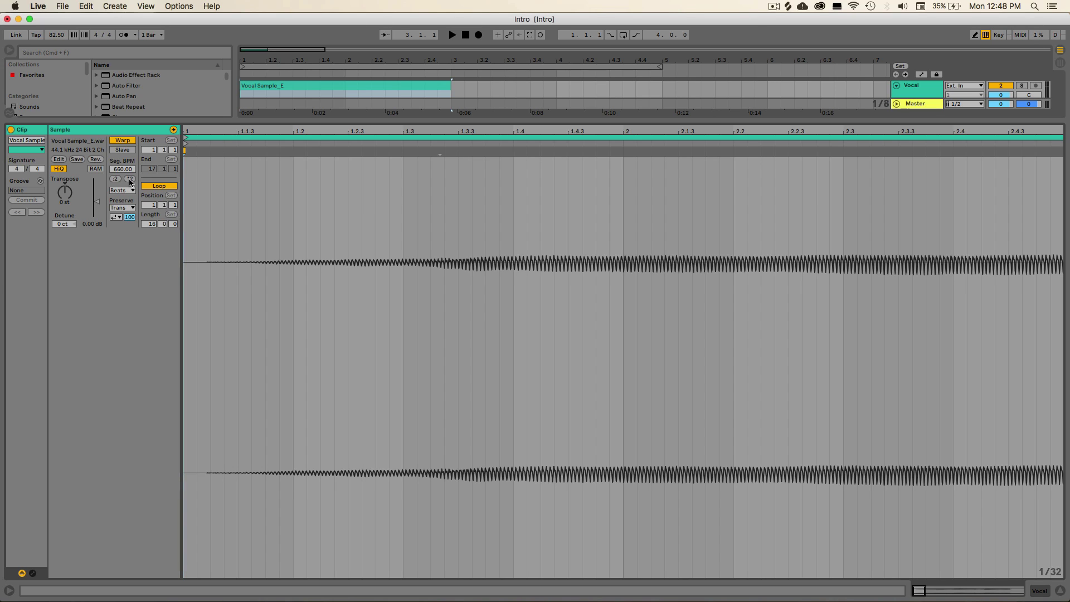
Set the clip's Warp mode to Complex Pro and turn HiQ off.
{"action": "left_click", "coordinate": [128, 191]}
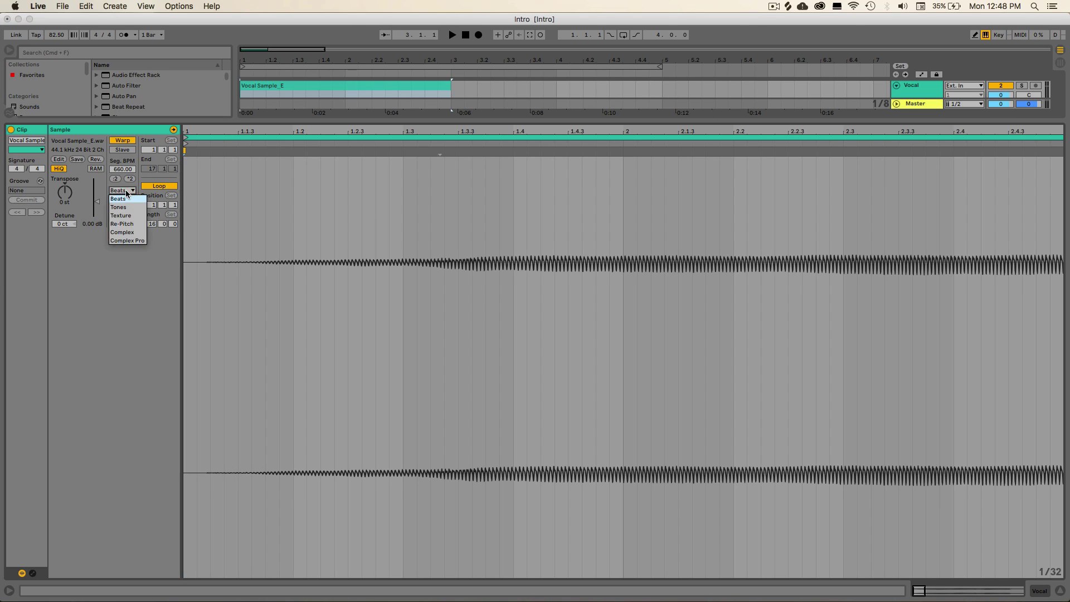
{"action": "left_click", "coordinate": [126, 242]}
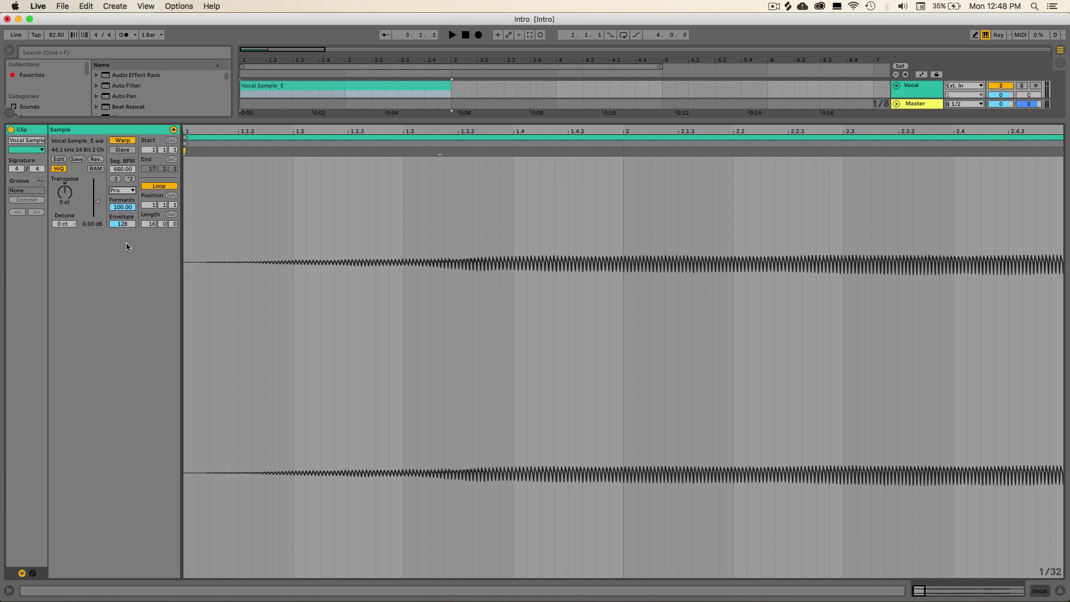
{"action": "left_click", "coordinate": [59, 169]}
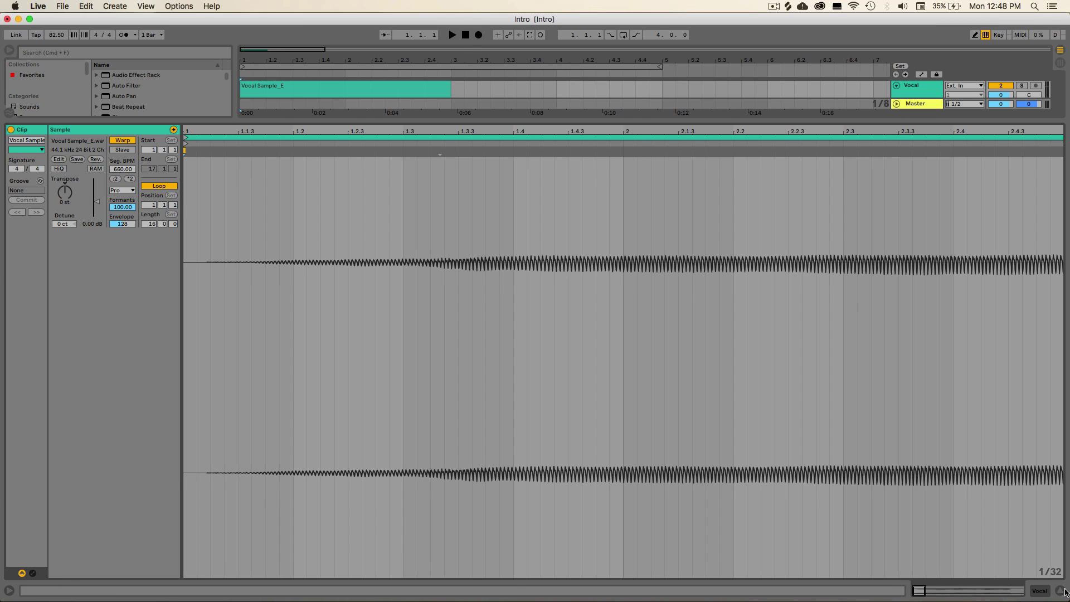
Close Clip View, play and stop the stretched vocal, then restart playback around bar 1.4.
{"action": "left_click", "coordinate": [1061, 591]}
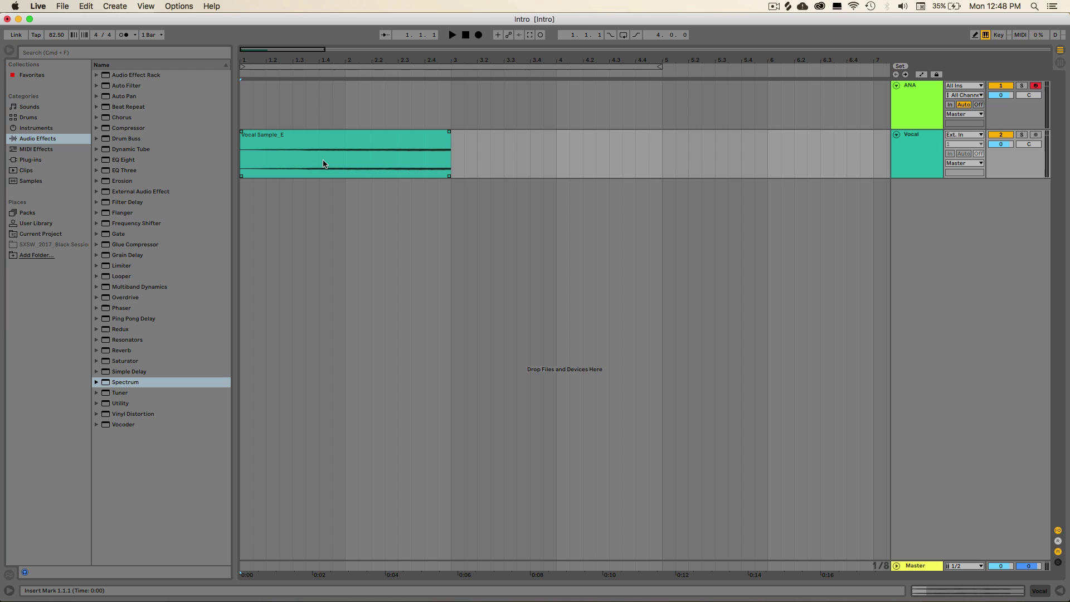
{"action": "key", "text": "space"}
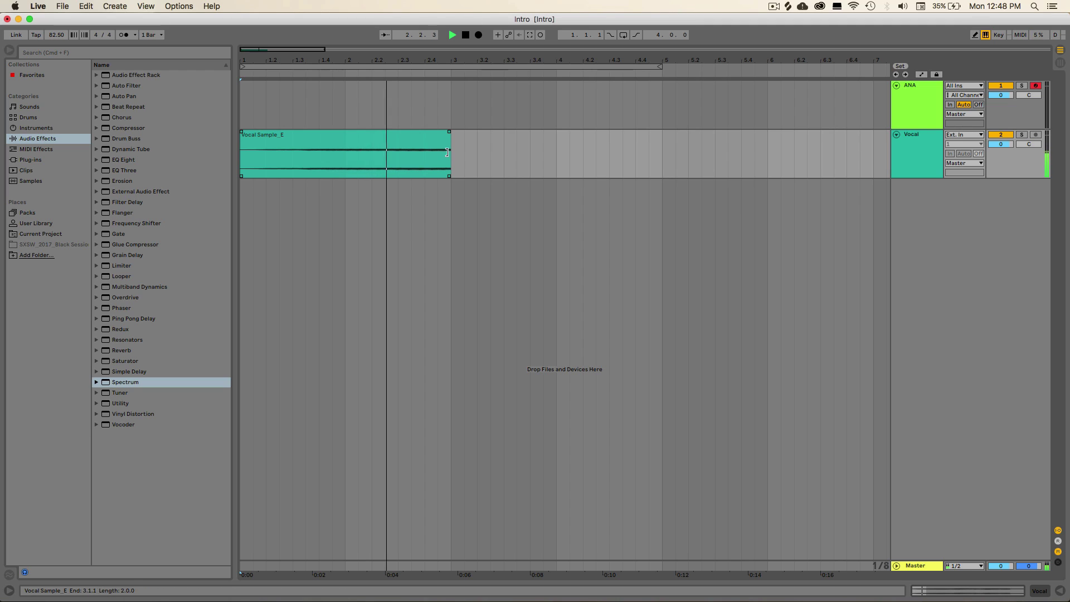
{"action": "key", "text": "space"}
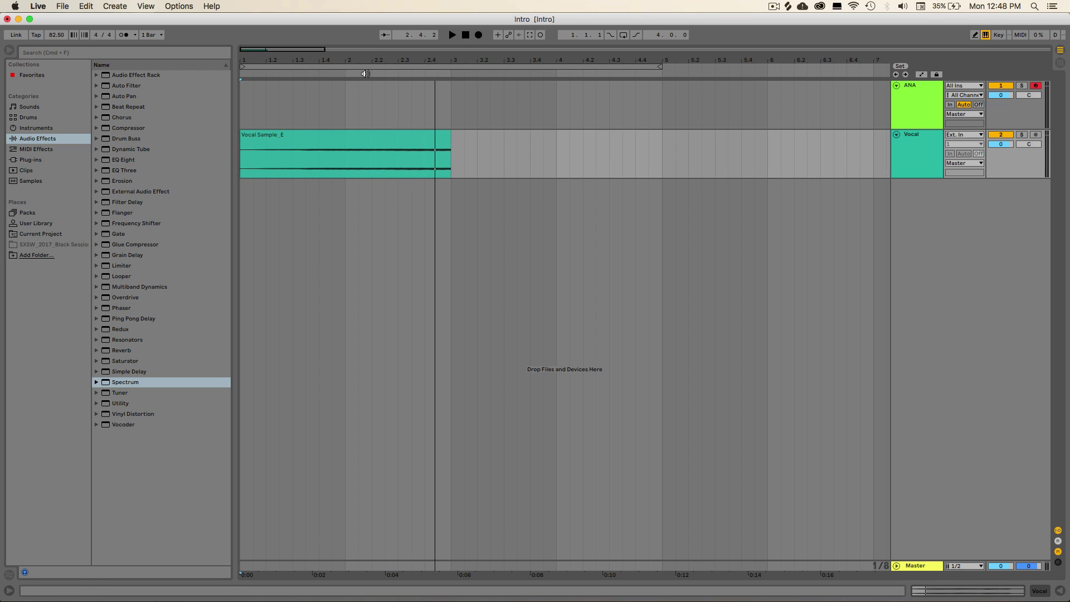
{"action": "left_click", "coordinate": [365, 74]}
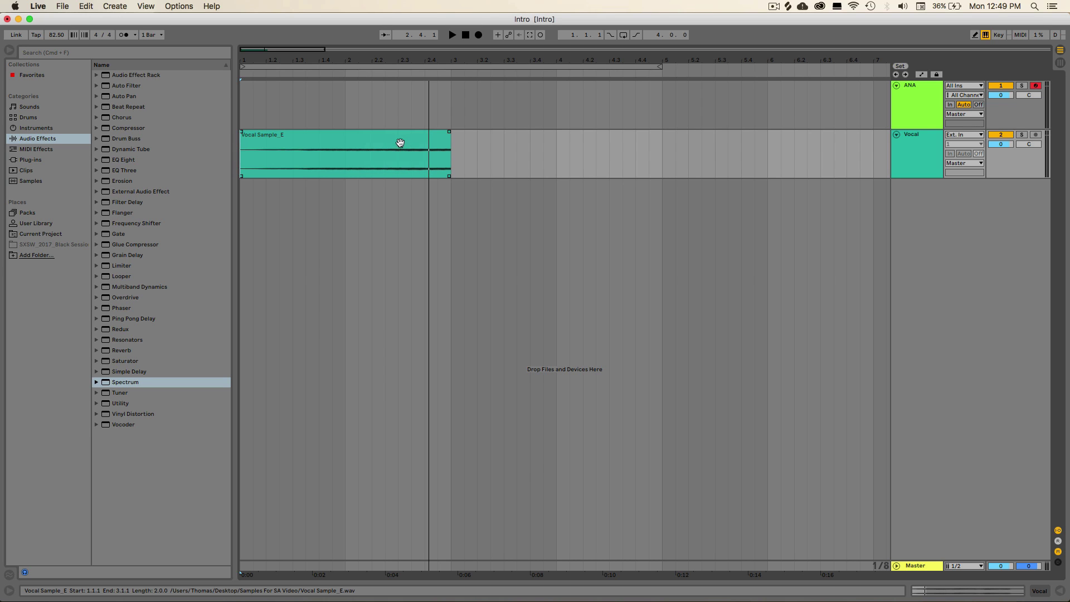
Transpose the vocal clip to -24 semitones, play it, and close Clip View.
{"action": "double_click", "coordinate": [401, 142]}
{"action": "left_click", "coordinate": [66, 196]}
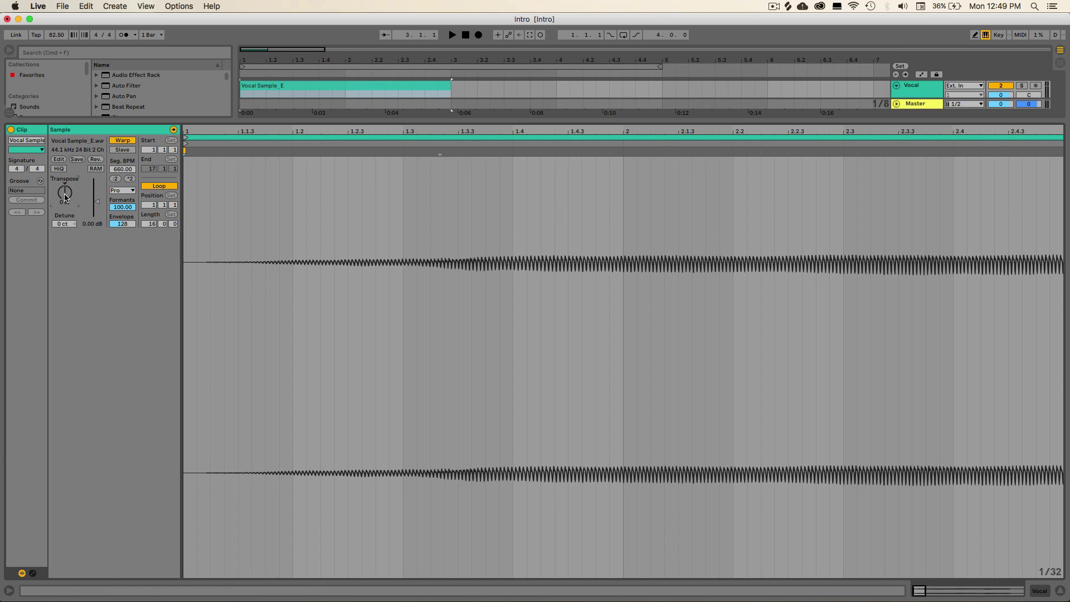
{"action": "type", "text": "-24"}
{"action": "key", "text": "Return"}
{"action": "left_click", "coordinate": [307, 86]}
{"action": "key", "text": "space"}
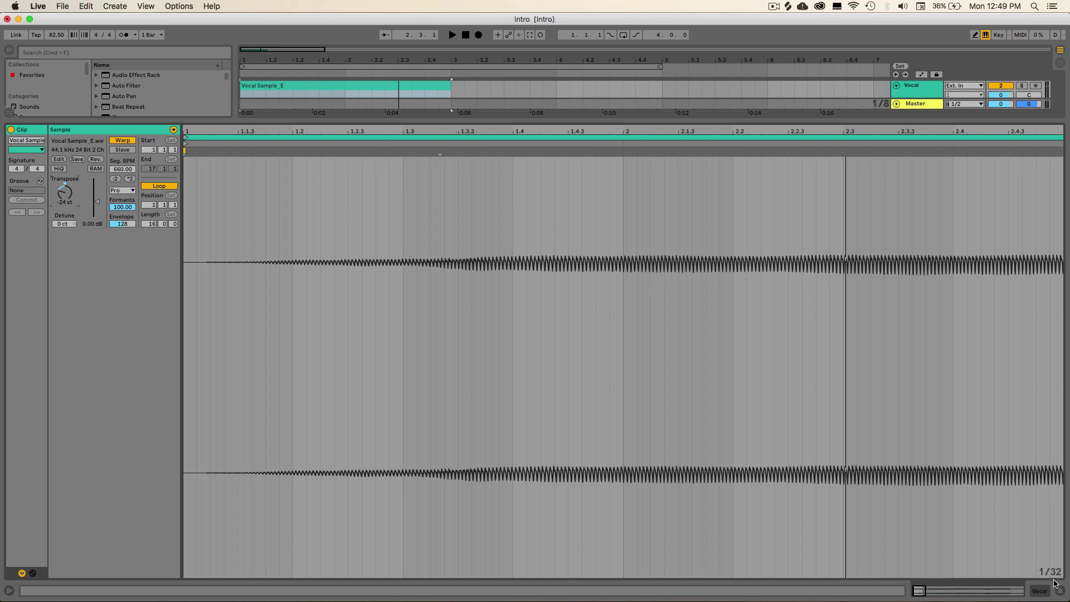
{"action": "left_click", "coordinate": [1059, 590]}
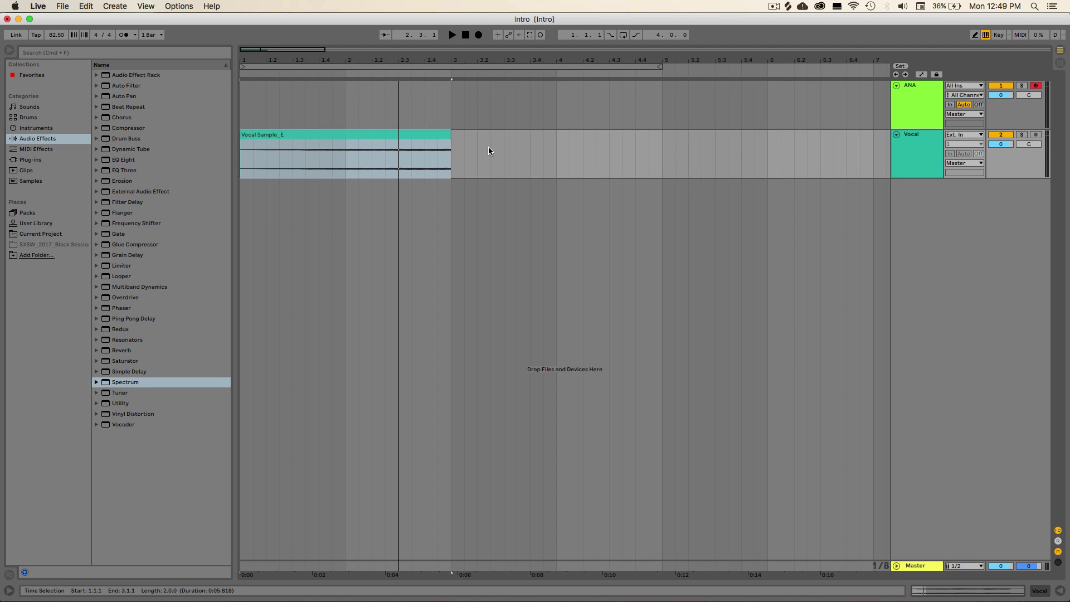